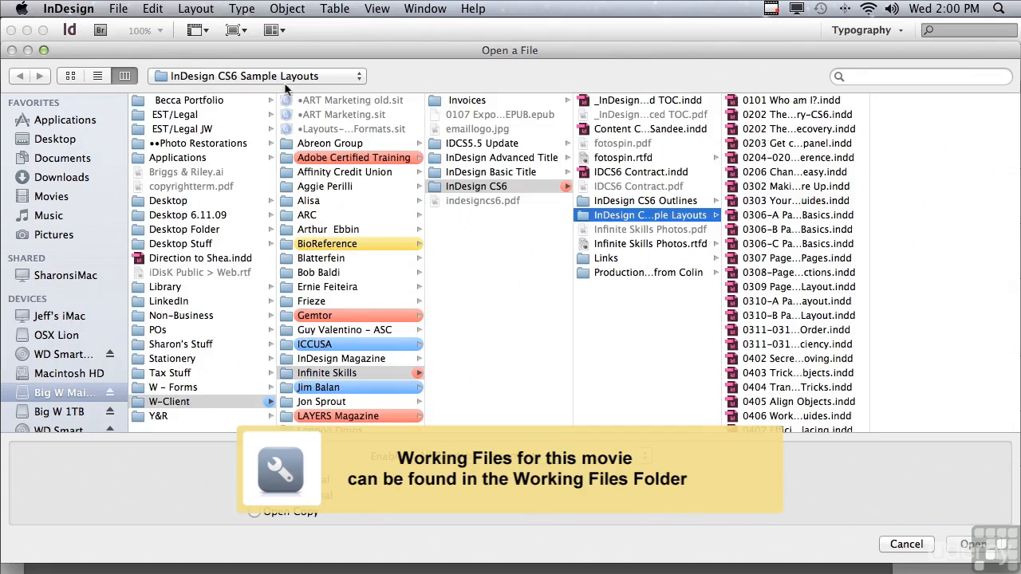
Step: Open the document 1002 Next & Previous Page Numbers.indd from the InDesign CS6 Sample Layouts folder
left_click_drag(868, 121, 863, 435)
left_click(771, 372)
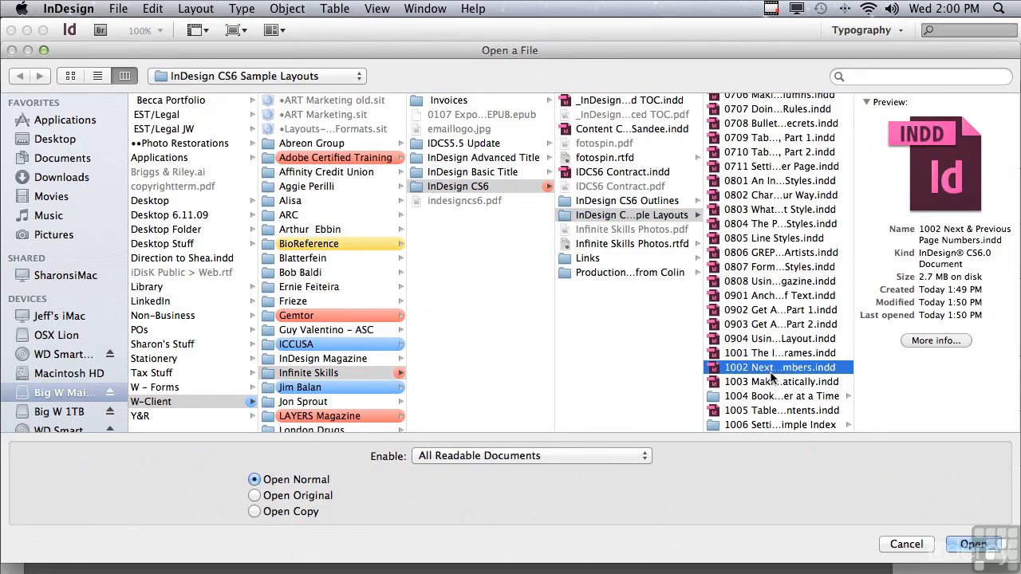
left_click(968, 546)
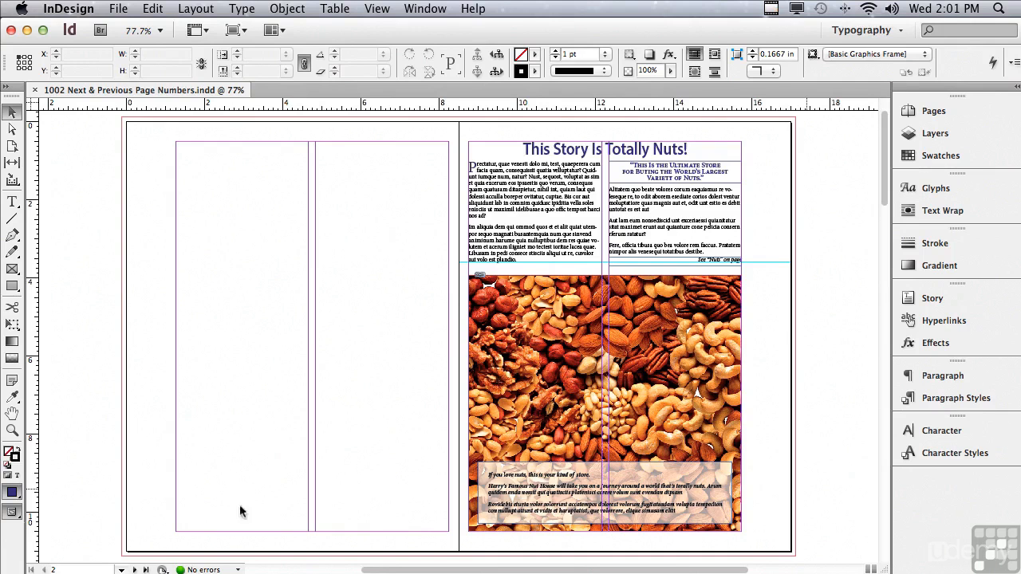
Step: Insert a Next Page Number marker at the end of the 'See “Nuts” on page' line on page 3
left_click(12, 430)
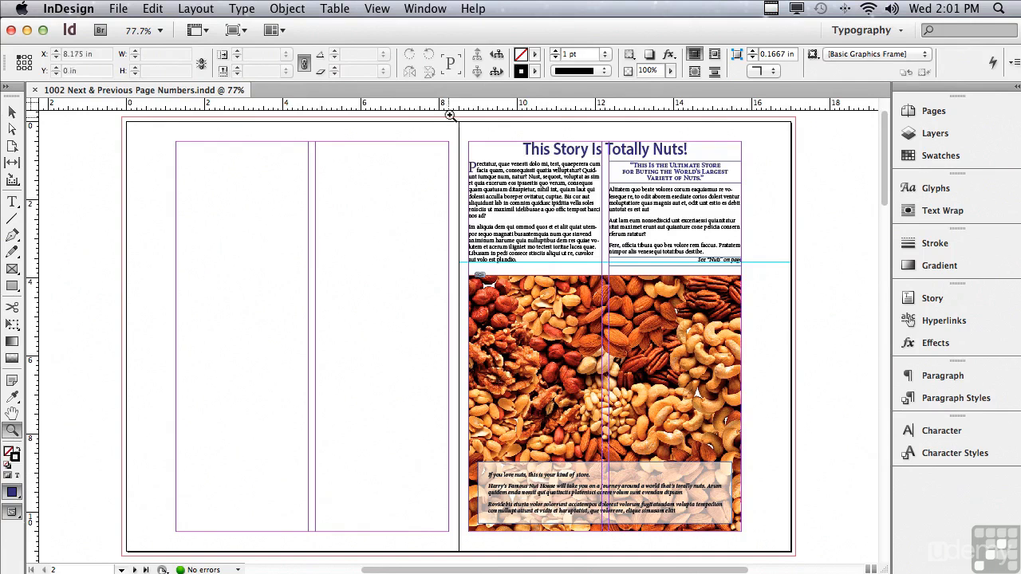
left_click_drag(449, 117, 801, 346)
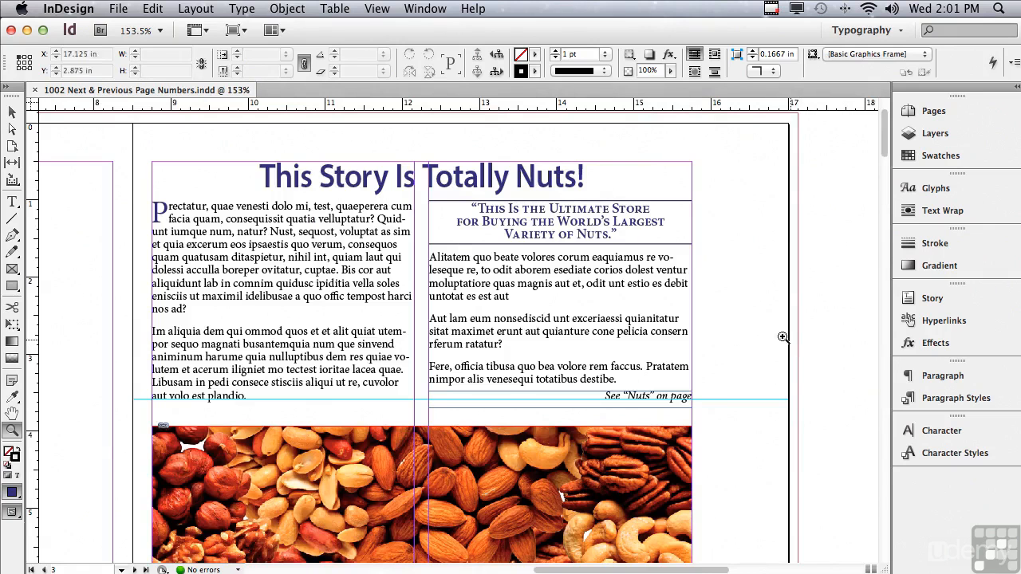
left_click(8, 204)
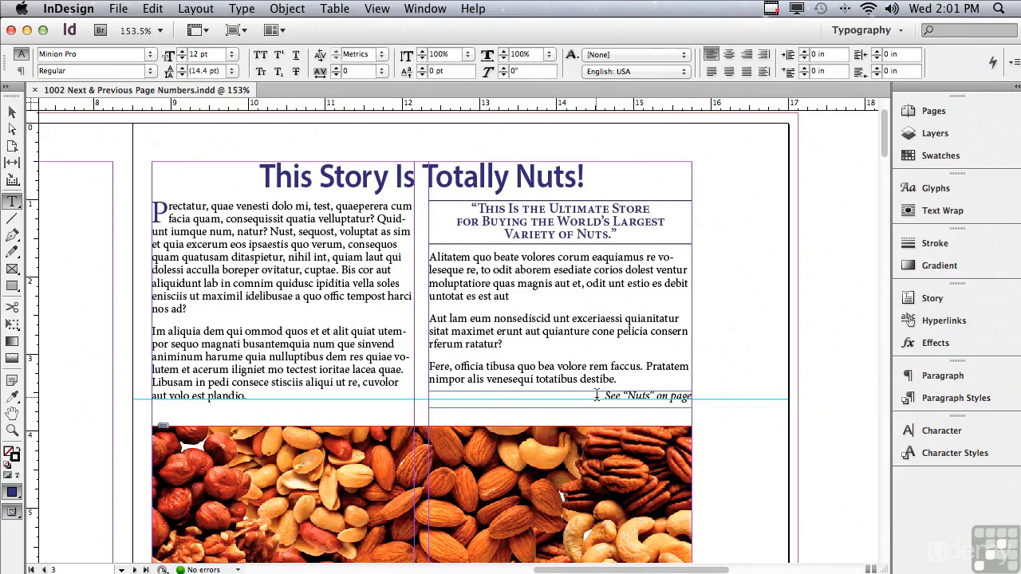
left_click(12, 202)
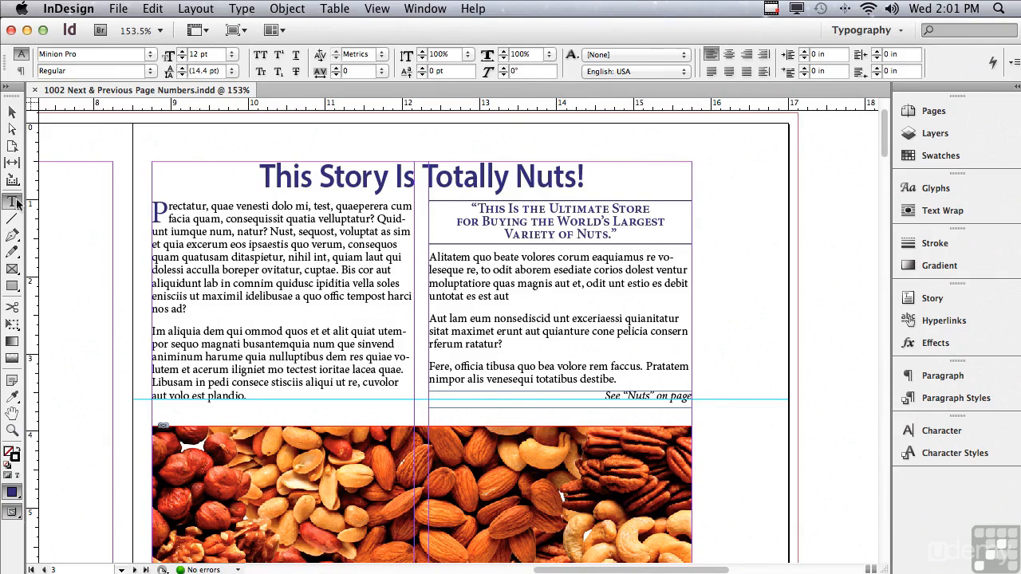
left_click(692, 397)
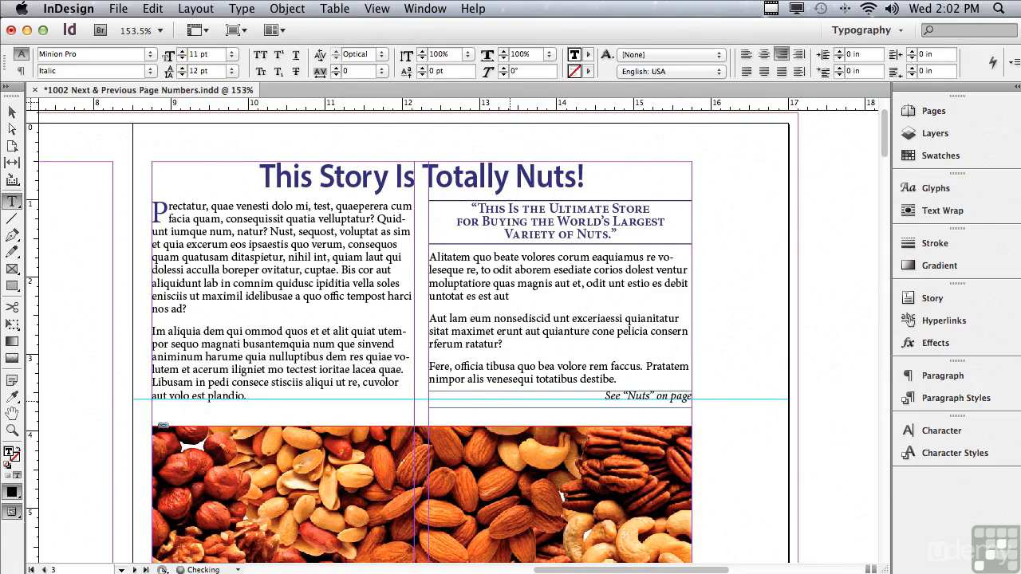
left_click(237, 8)
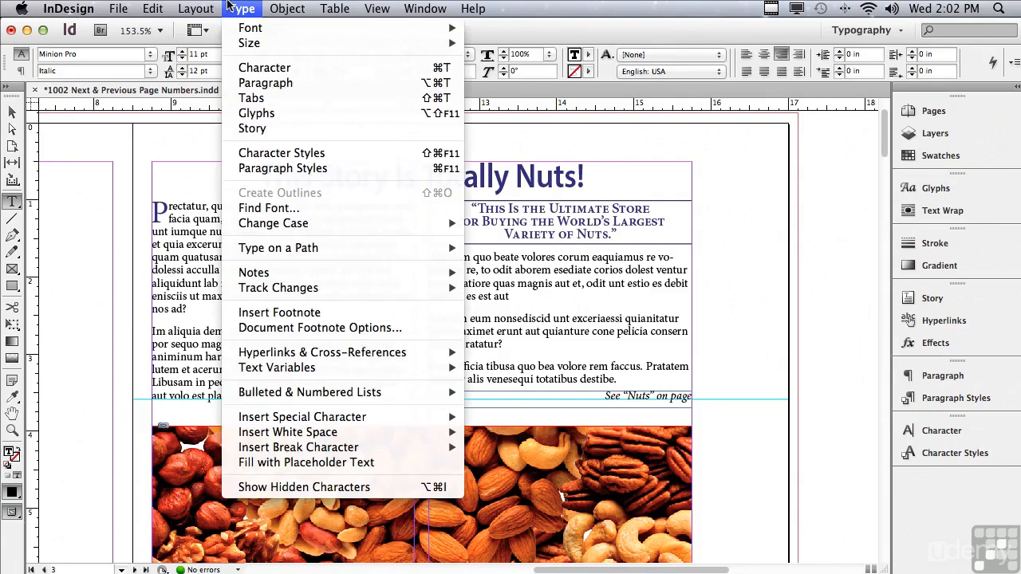
mouse_move(262, 416)
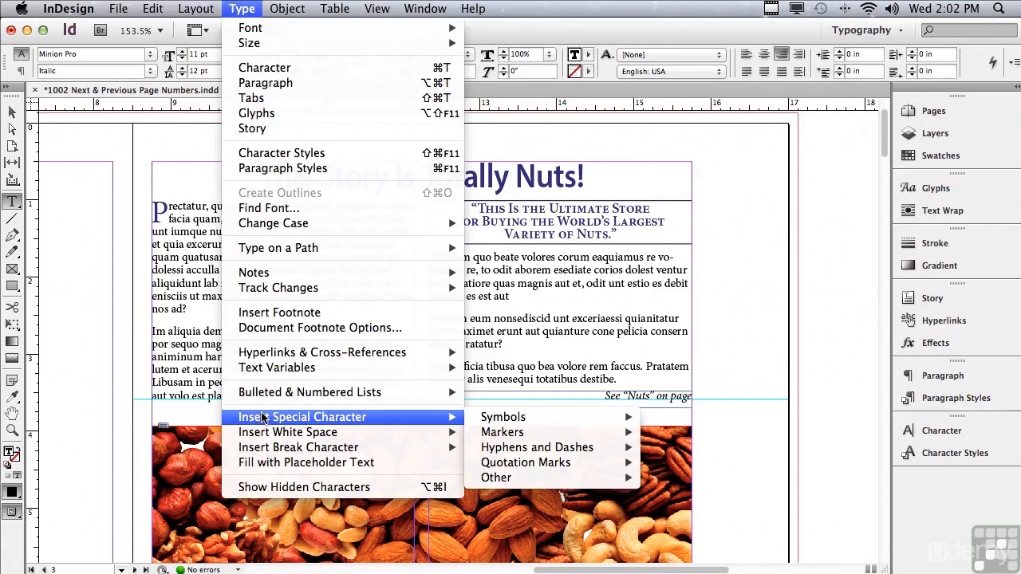
mouse_move(482, 435)
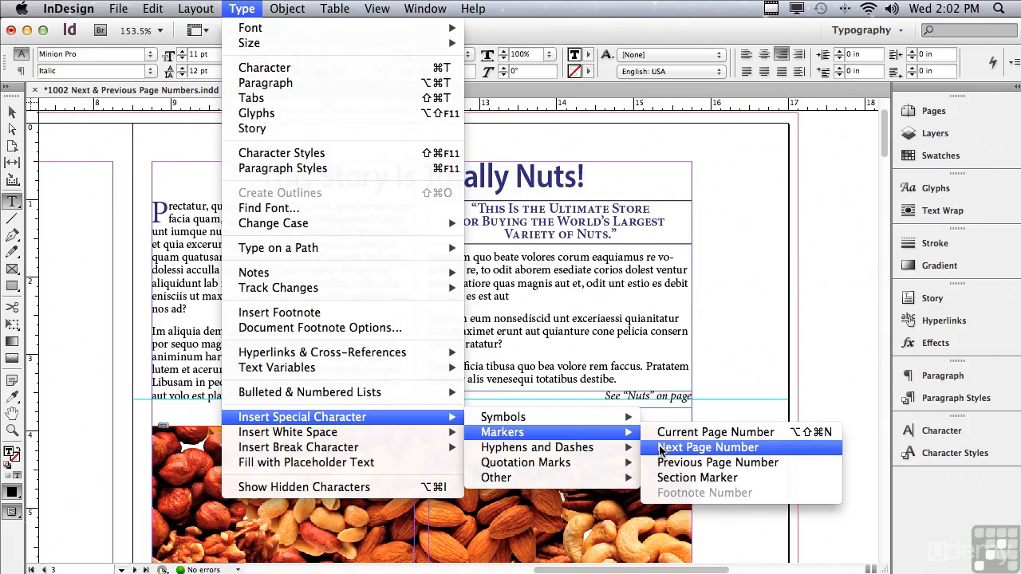
left_click(660, 449)
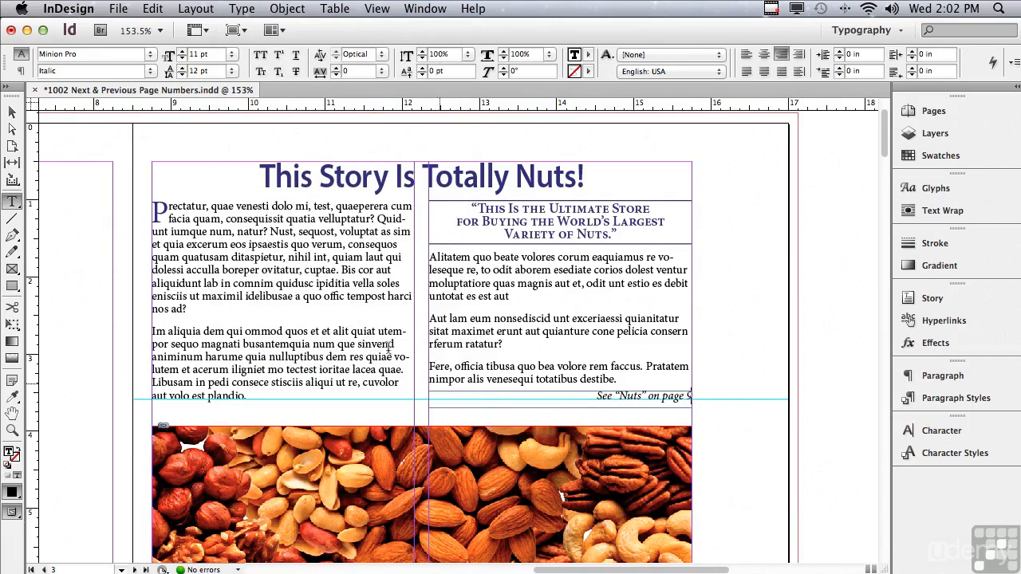
Step: Show text threads for the page 3 story frame and follow its thread to the continuation on page 9
left_click(13, 116)
left_click(451, 277)
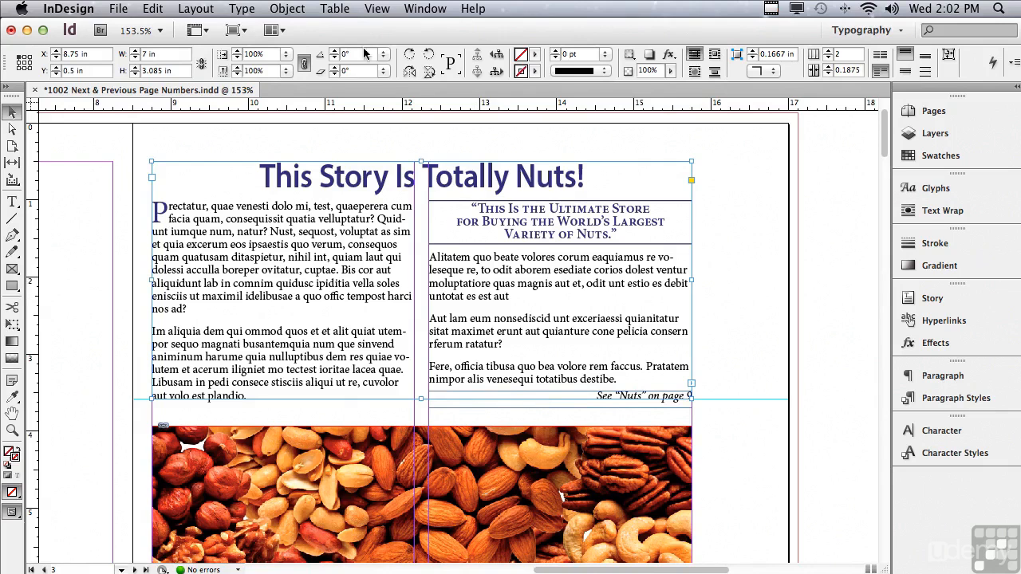
left_click(375, 9)
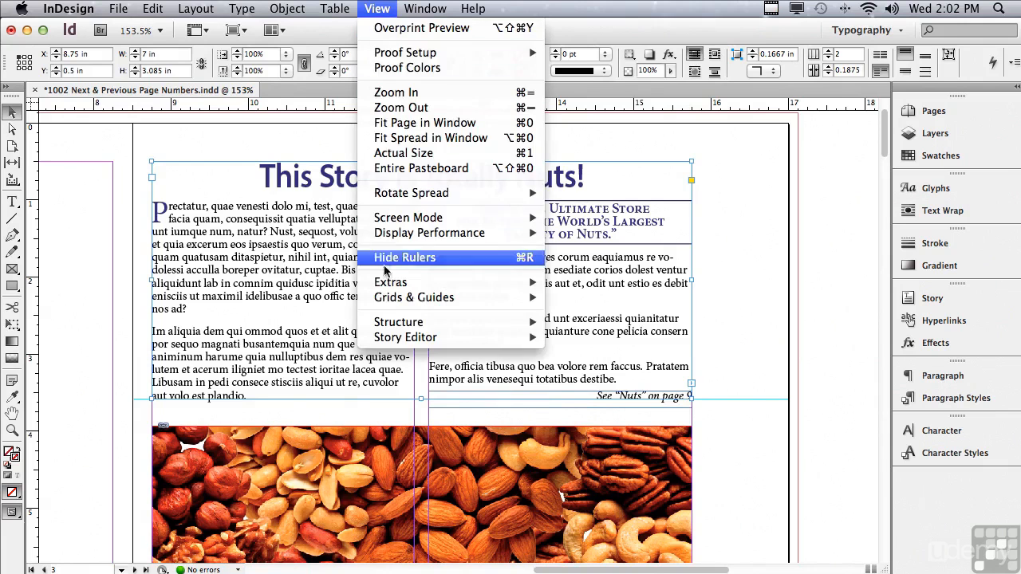
mouse_move(387, 284)
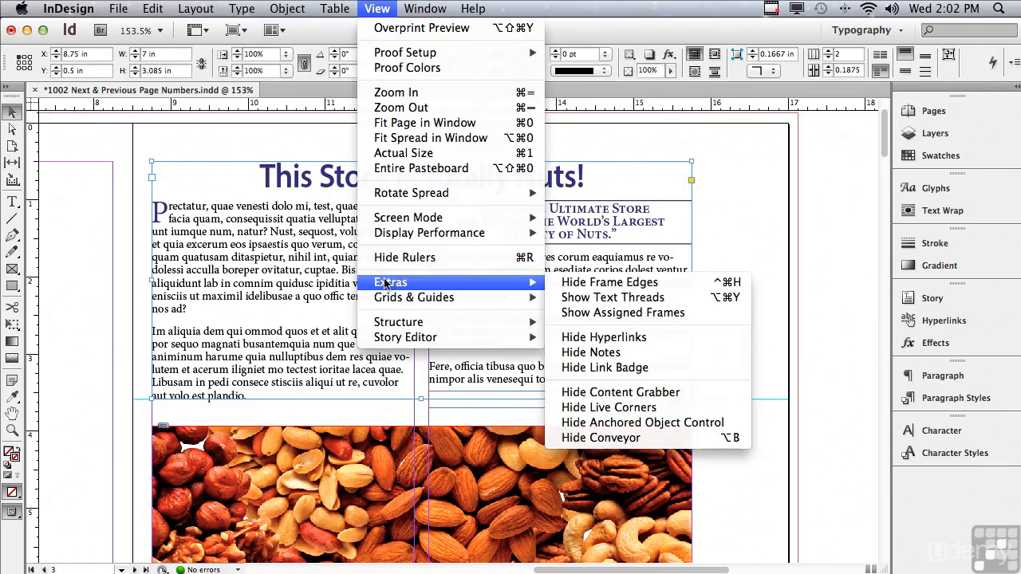
left_click(570, 299)
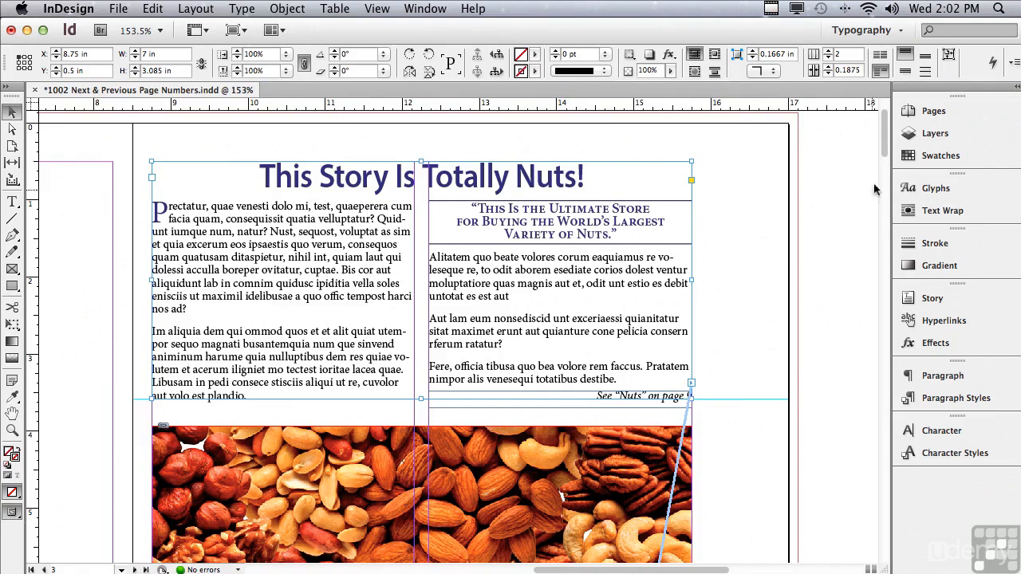
left_click_drag(884, 154, 802, 490)
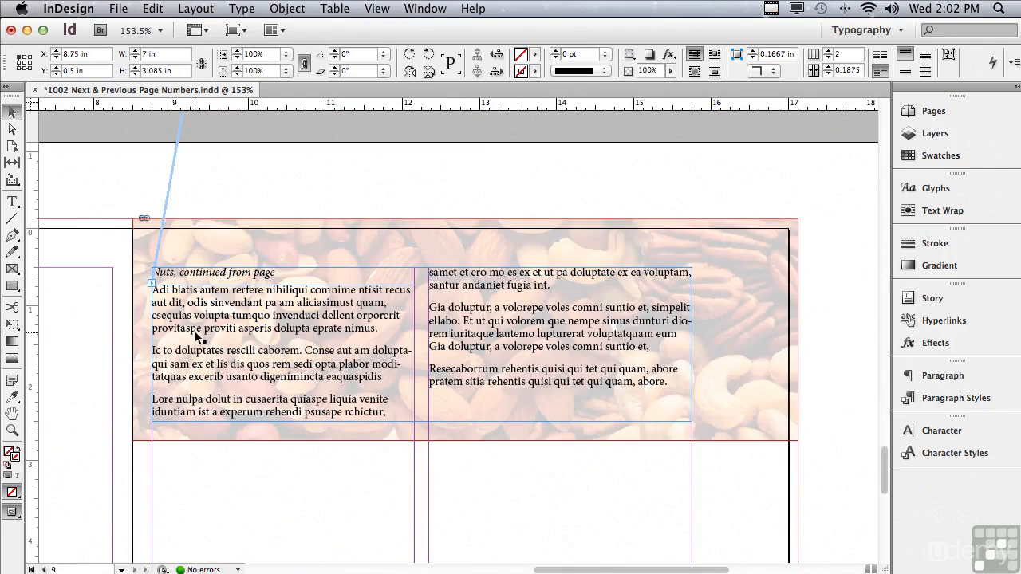
left_click_drag(882, 474, 909, 138)
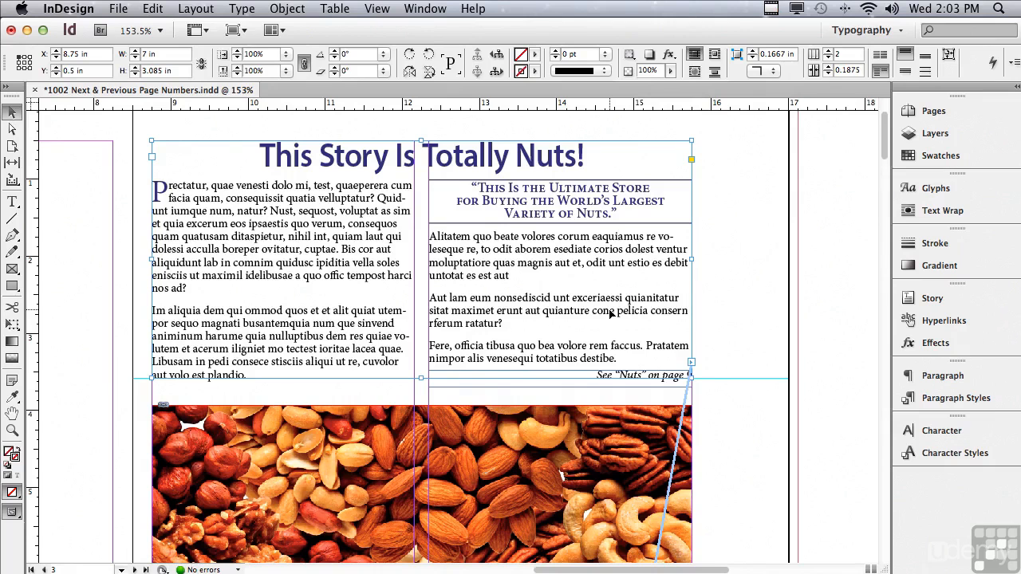
Step: Move the 'See “Nuts” on page' frame down to Y 3.645 in, clear of the story frame, and check the story frame's thread
left_click(589, 386)
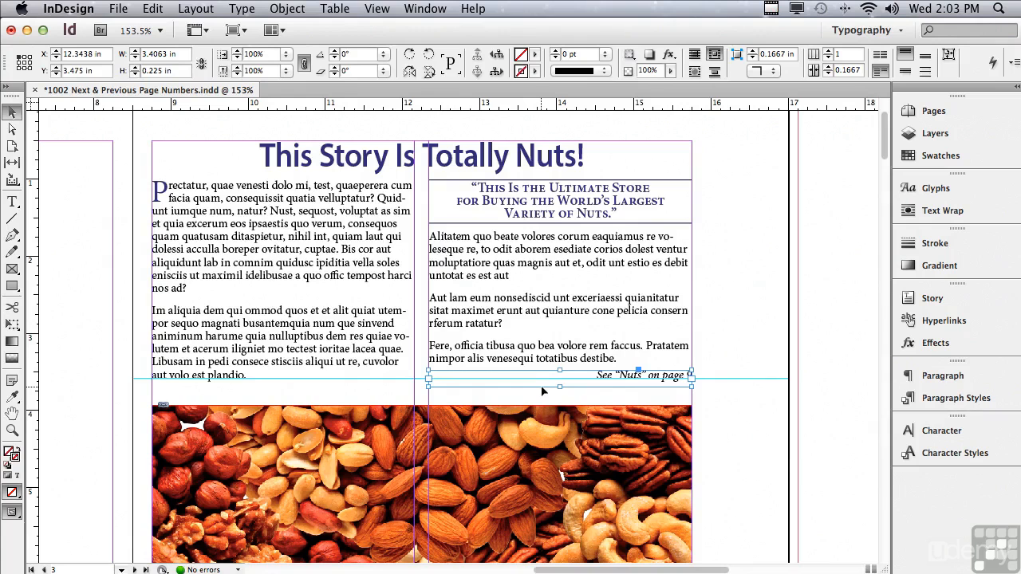
left_click_drag(543, 391, 540, 405)
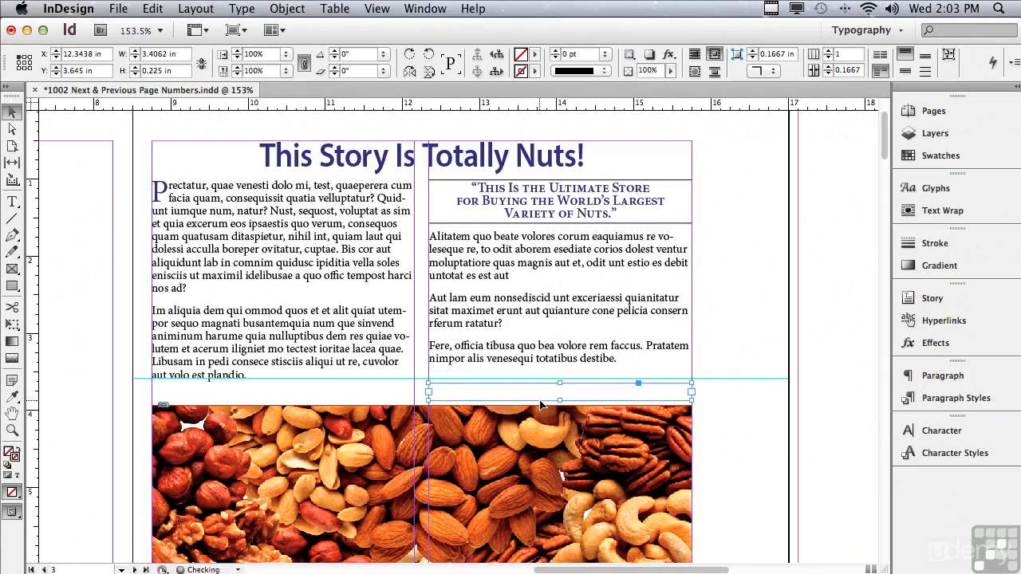
left_click(747, 411)
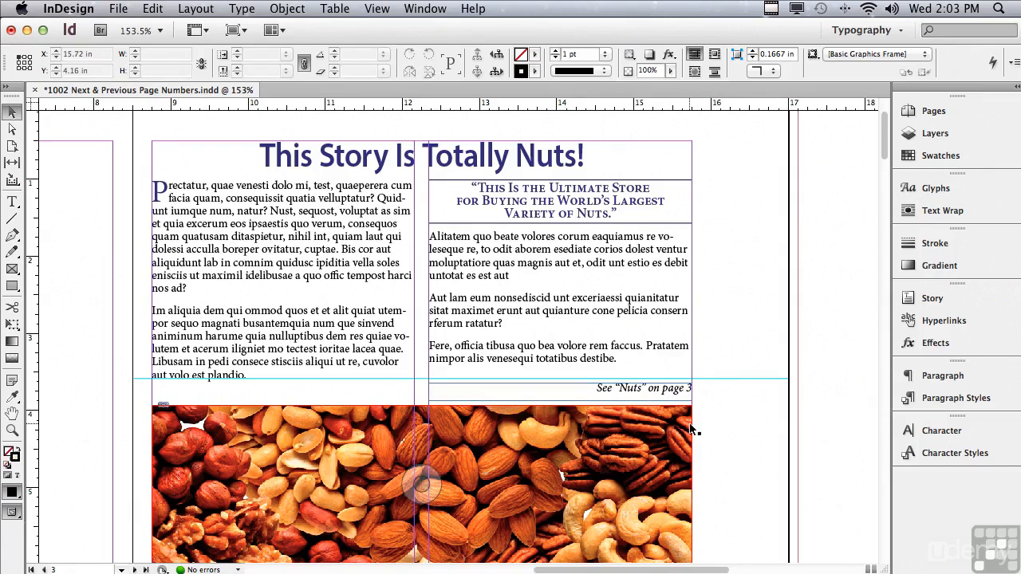
left_click(674, 349)
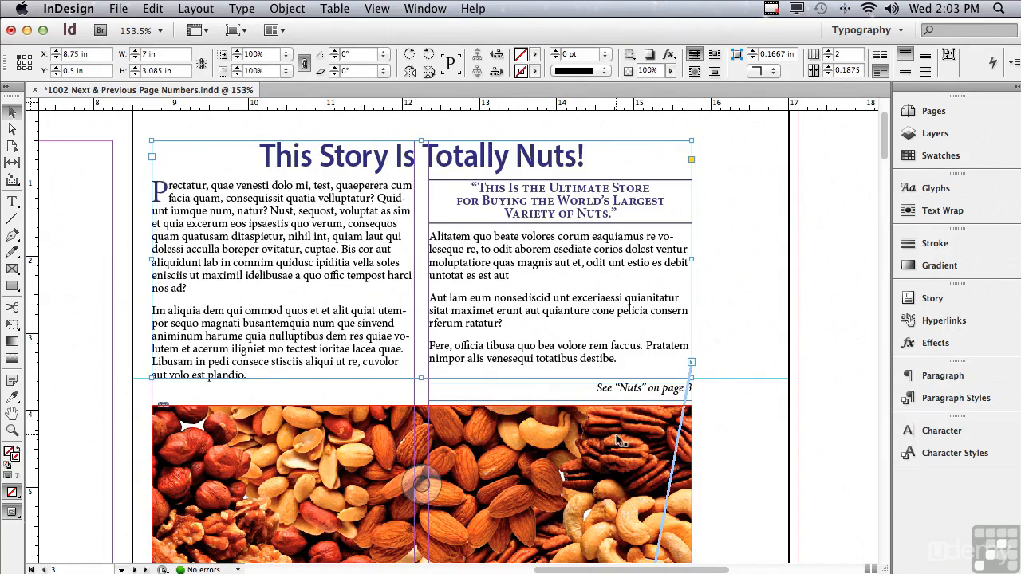
left_click(725, 428)
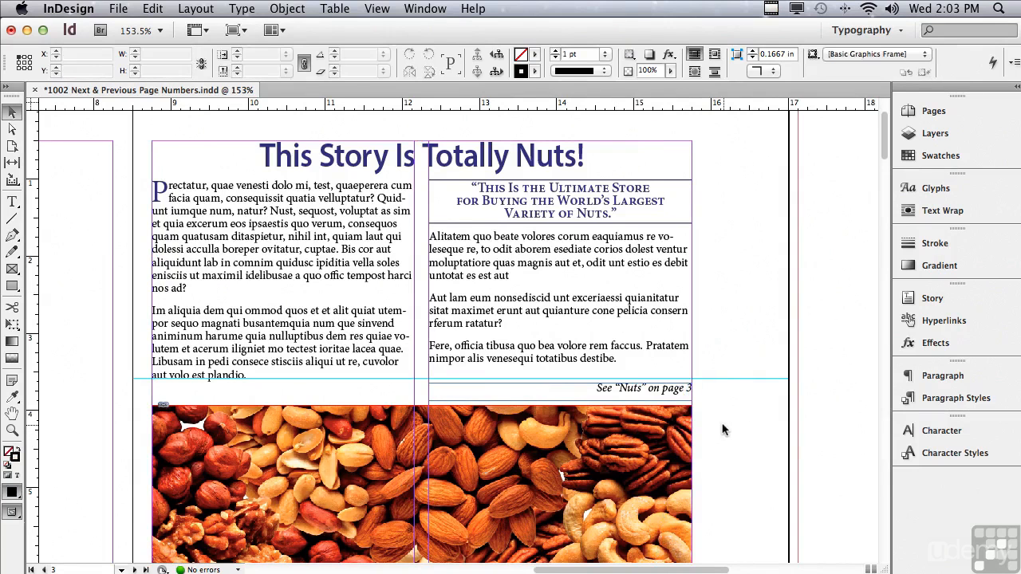
Step: Move the 'See “Nuts” on page' frame back up to Y 3.4725 in so it overlaps the story frame
left_click(605, 388)
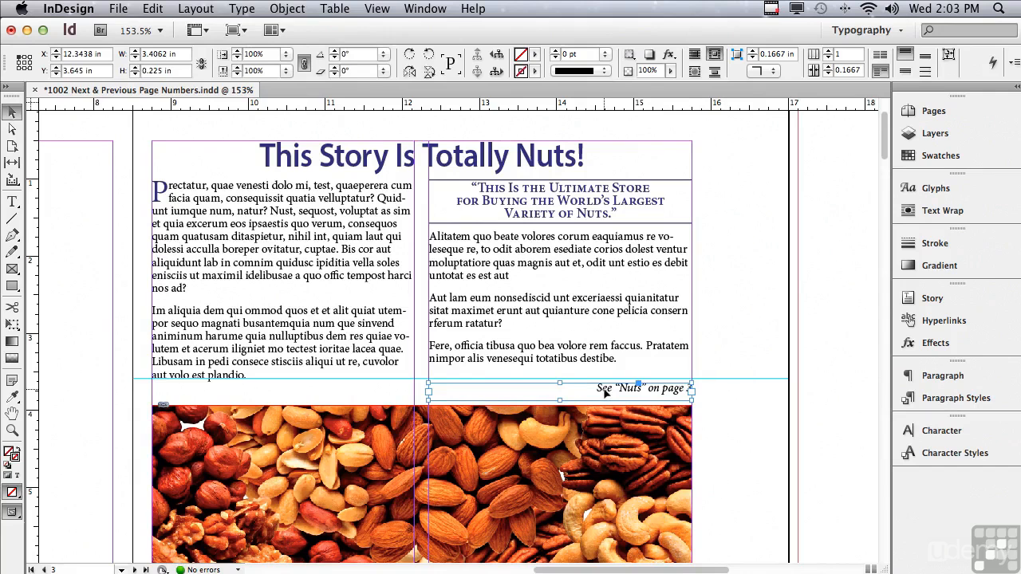
left_click_drag(604, 389, 604, 382)
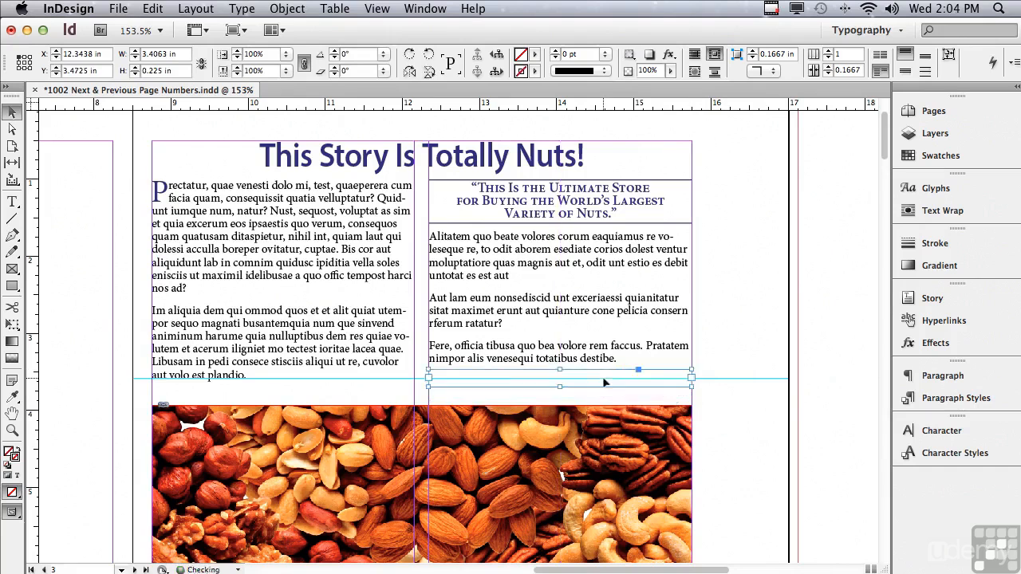
left_click(736, 383)
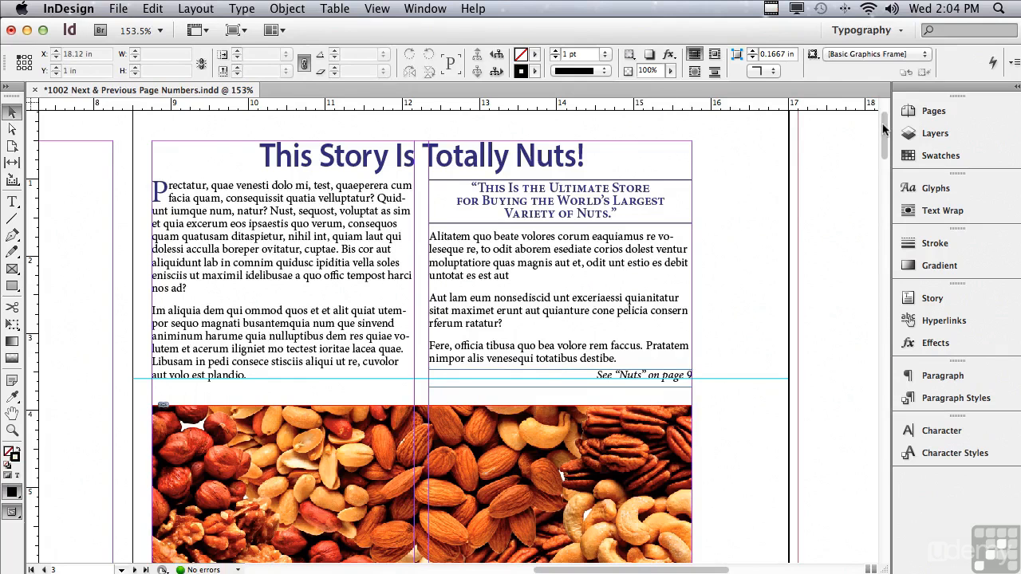
Step: Insert a Previous Page Number marker at the end of the 'Nuts, continued from page' line on page 9
scroll(866, 216, "down", 15)
scroll(833, 351, "down", 15)
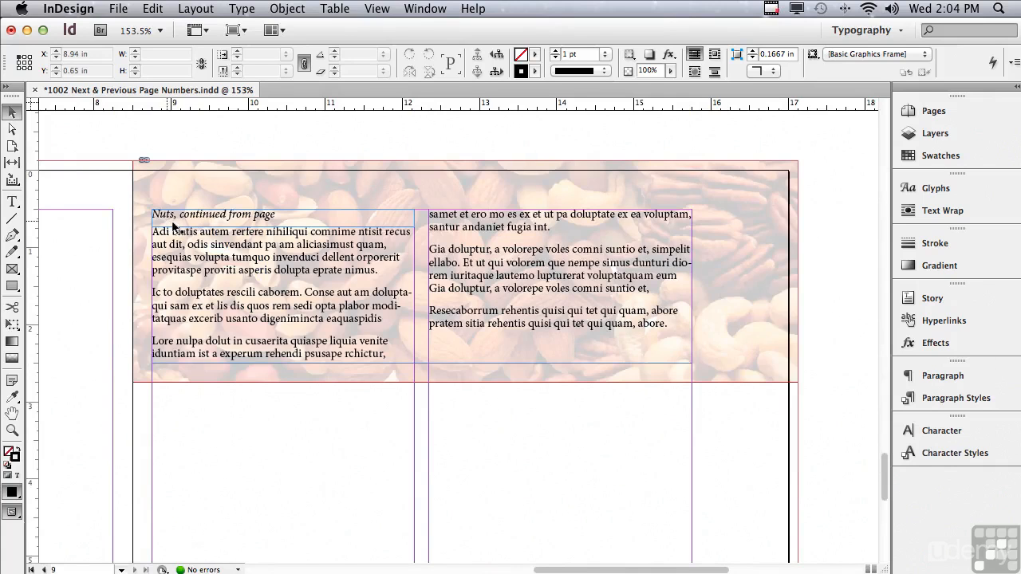
double_click(279, 216)
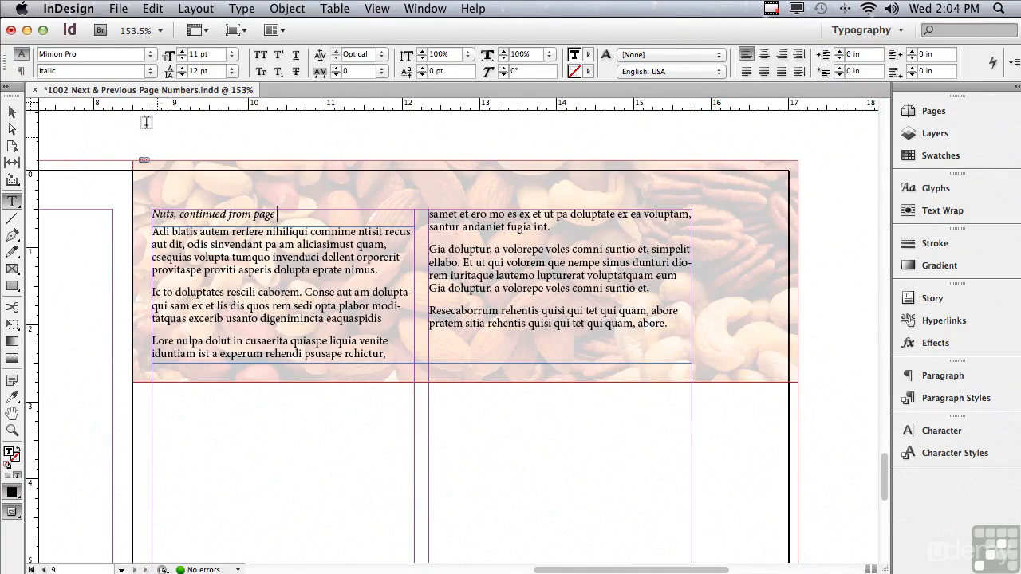
left_click(241, 11)
mouse_move(320, 416)
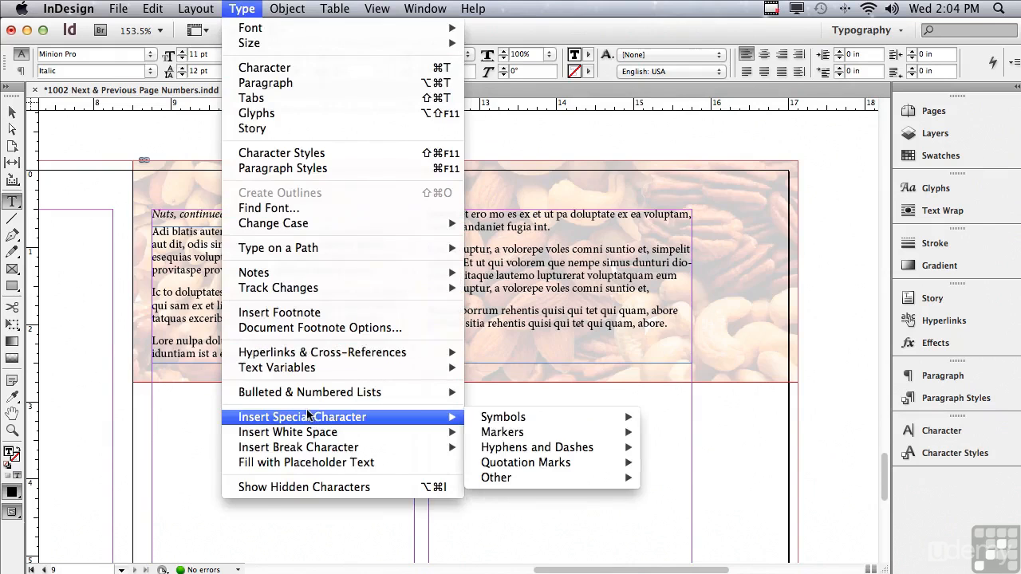
mouse_move(480, 435)
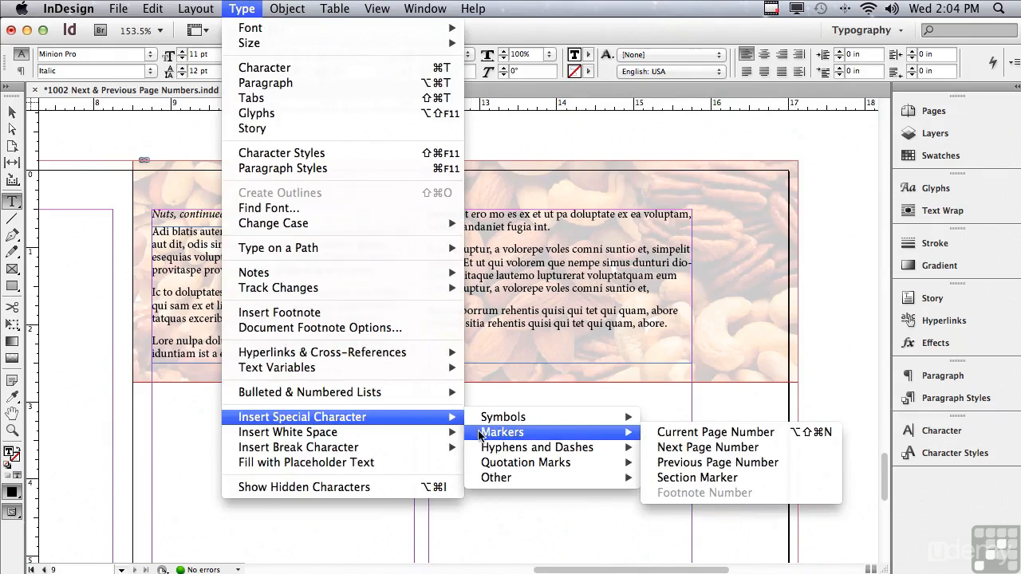
left_click(664, 462)
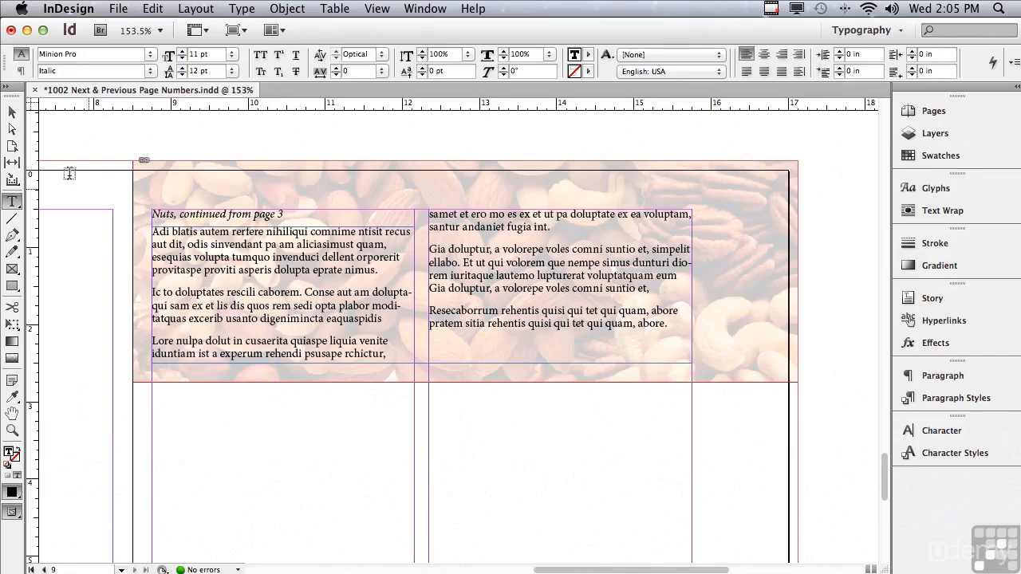
Step: Move the 'Nuts, continued from page' frame up to Y 0.11 in, clear of the story frame, and return it to Y 0.5 in
left_click(12, 112)
left_click(231, 292)
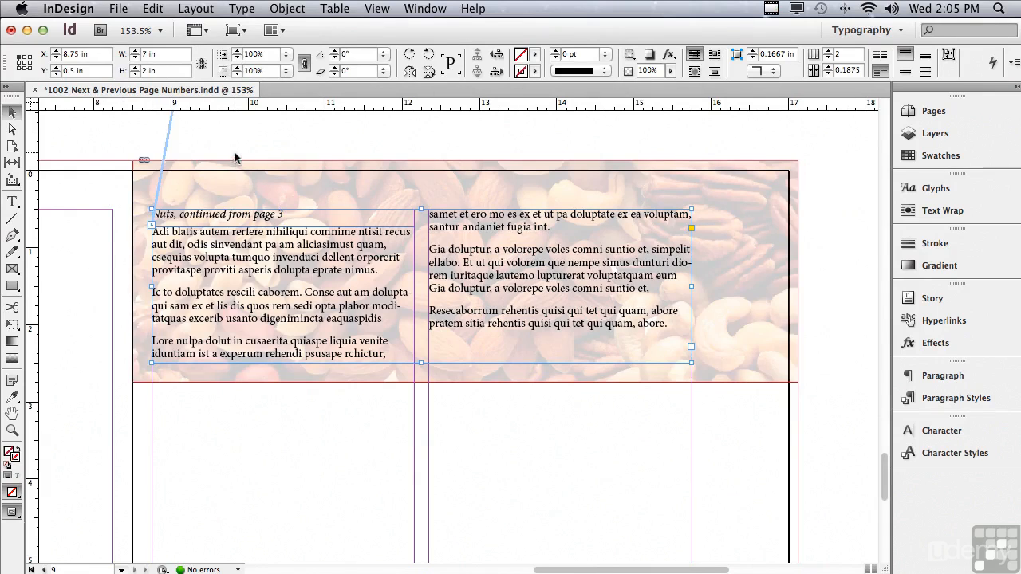
left_click(237, 217)
left_click(237, 221)
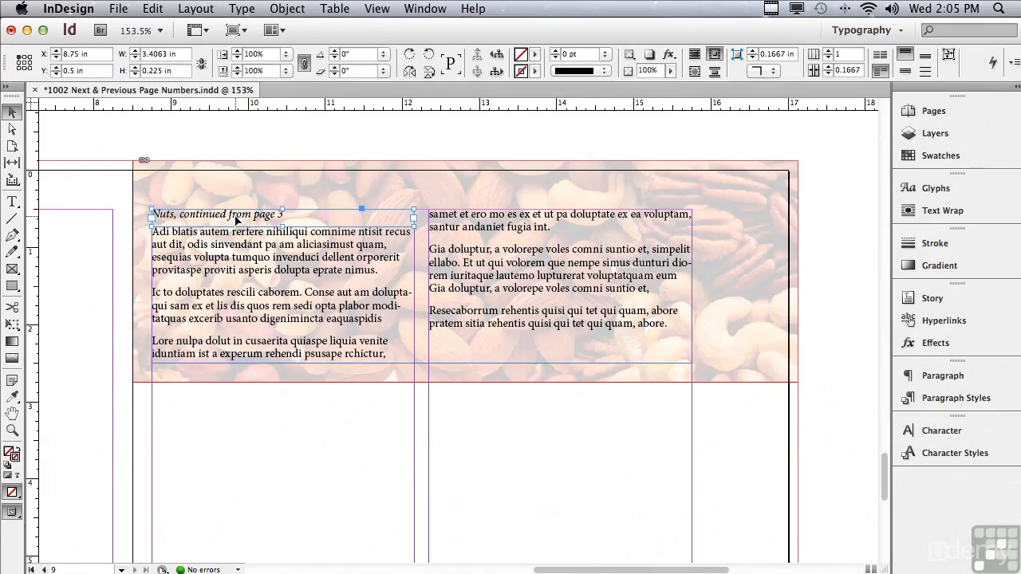
left_click_drag(237, 220, 236, 199)
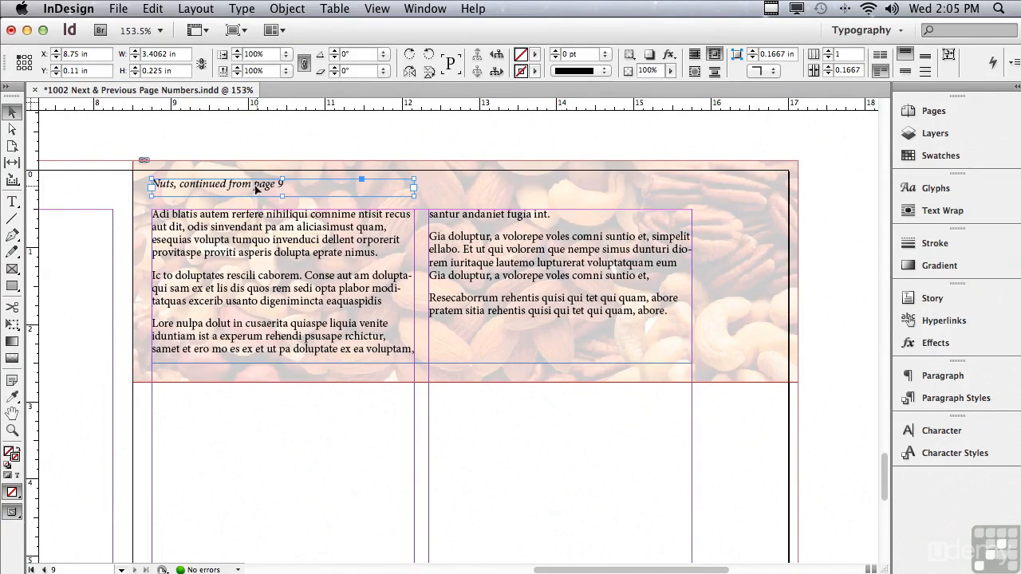
left_click_drag(244, 189, 243, 219)
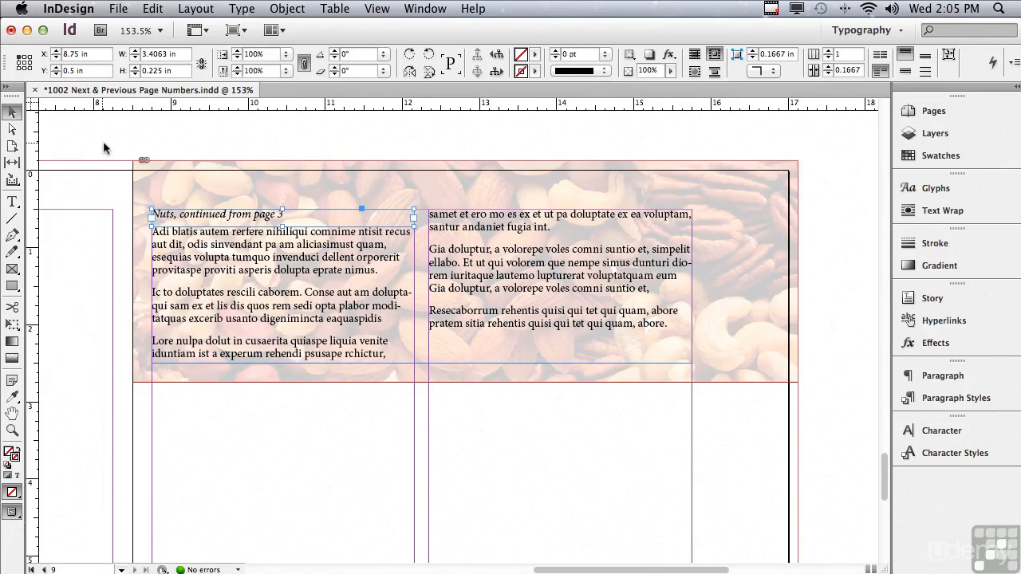
Step: Move all the continued story's frames and the faded nuts image together from page 9 across to page 8, at X -0.125 in
left_click_drag(118, 131, 865, 410)
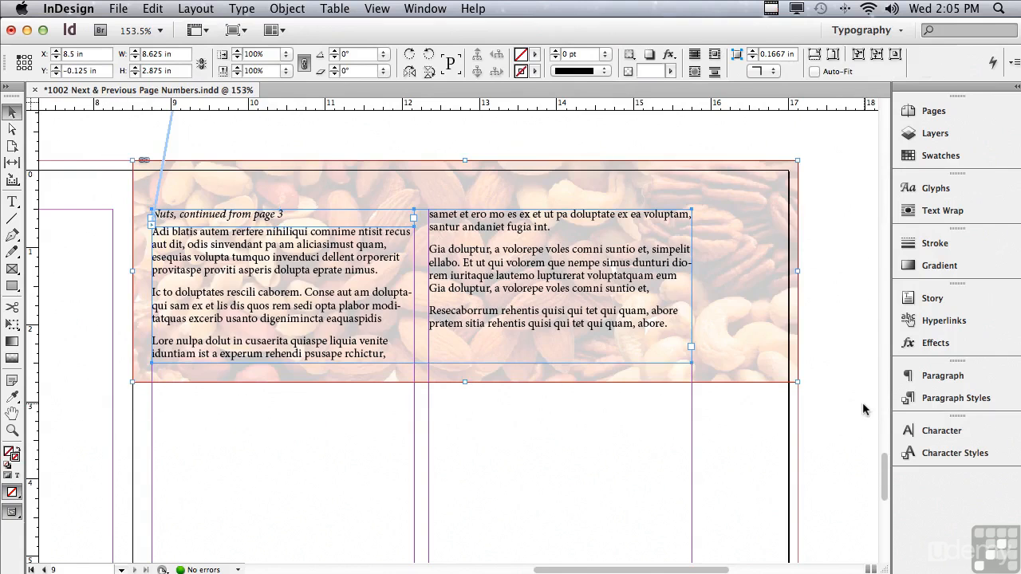
left_click_drag(795, 174, 133, 175)
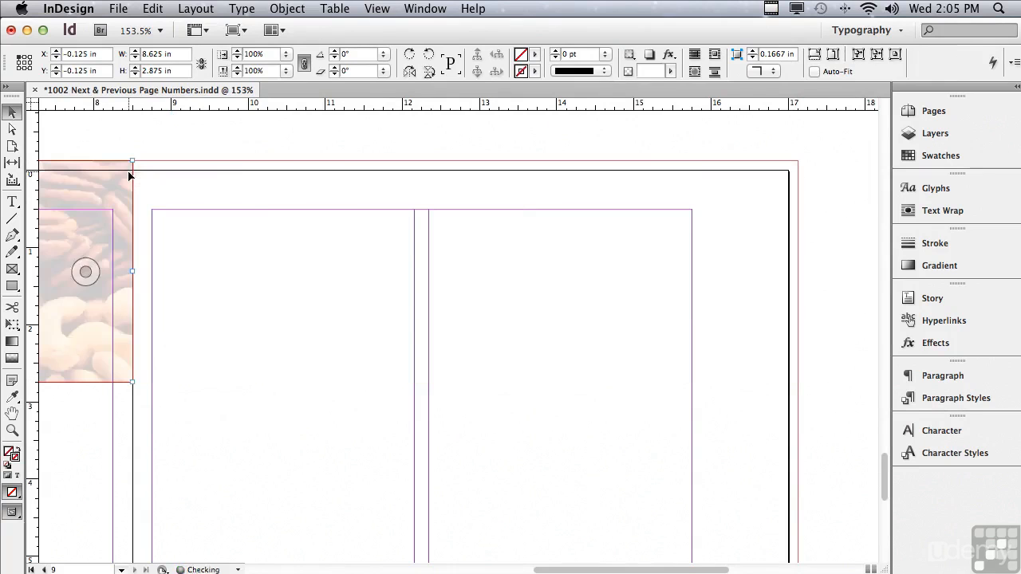
left_click_drag(592, 563, 458, 534)
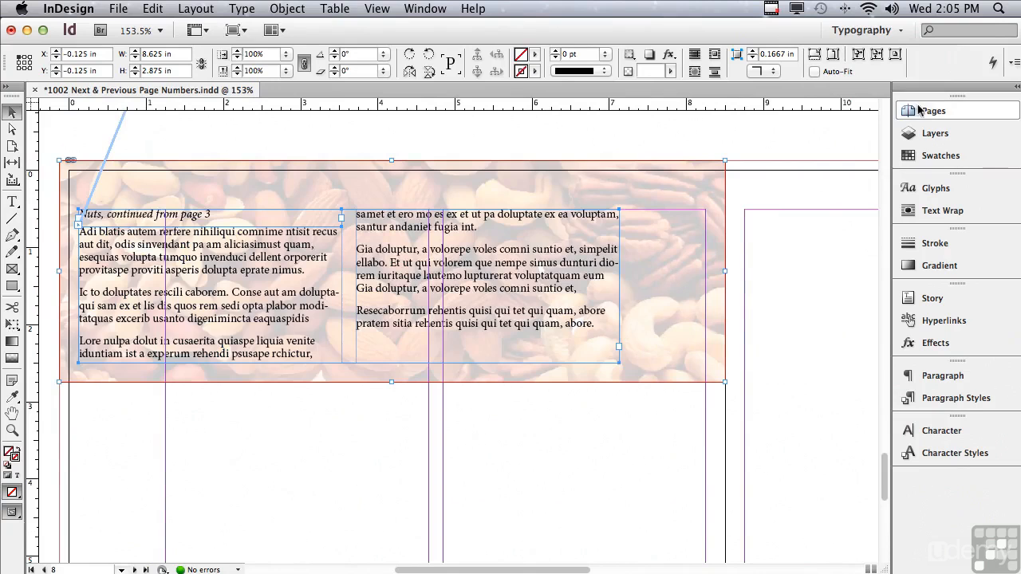
Step: Check the jump line on page 3, and move all of that page's story frames and images together onto page 2, at X 1.25 in
left_click(926, 112)
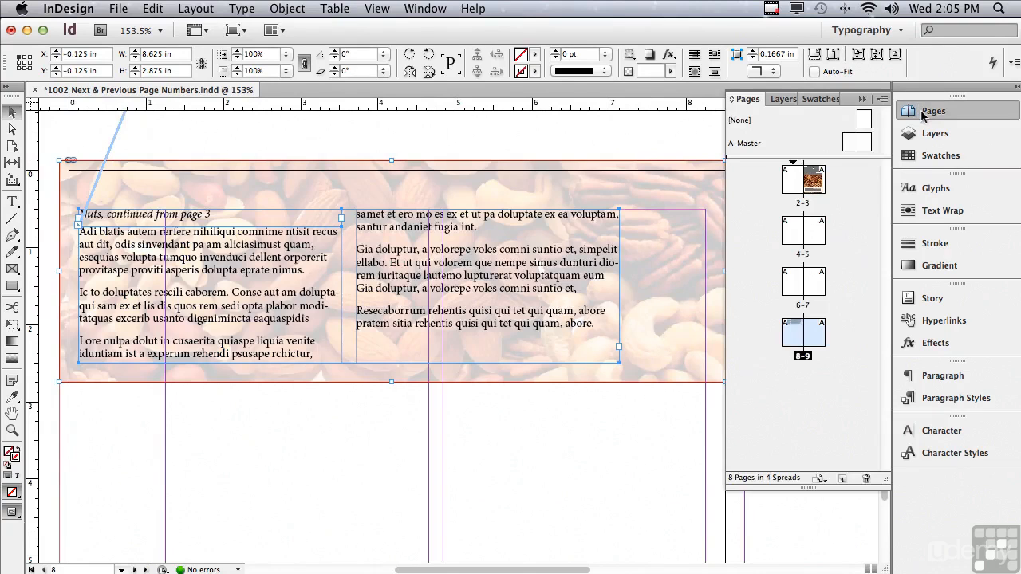
double_click(812, 181)
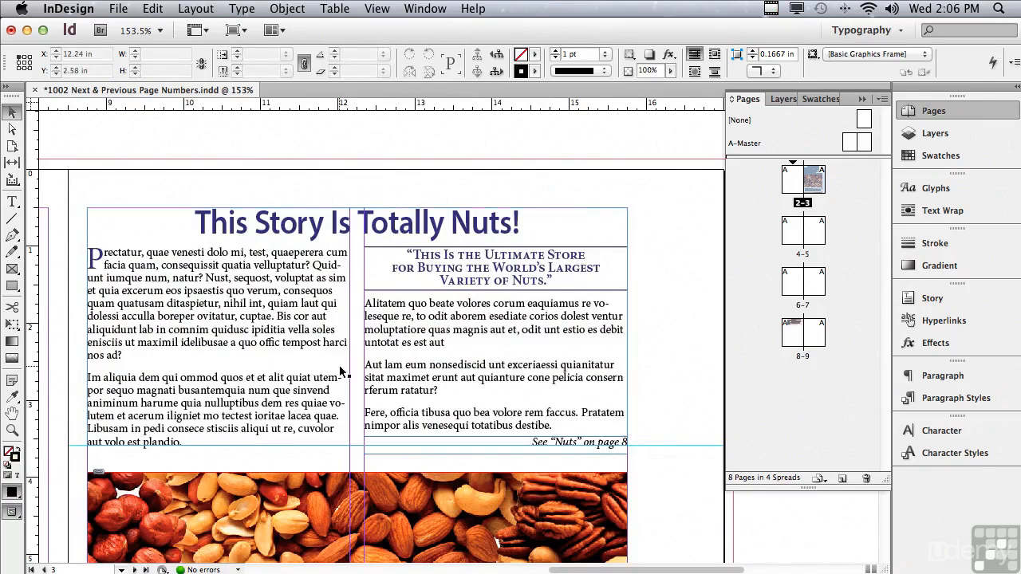
left_click_drag(105, 123, 600, 477)
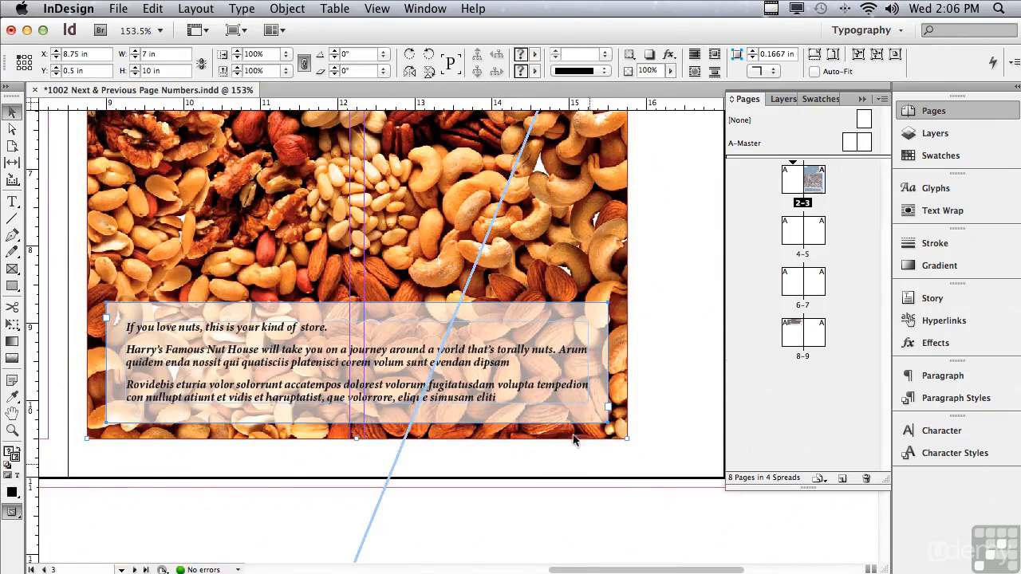
left_click_drag(621, 252, 42, 254)
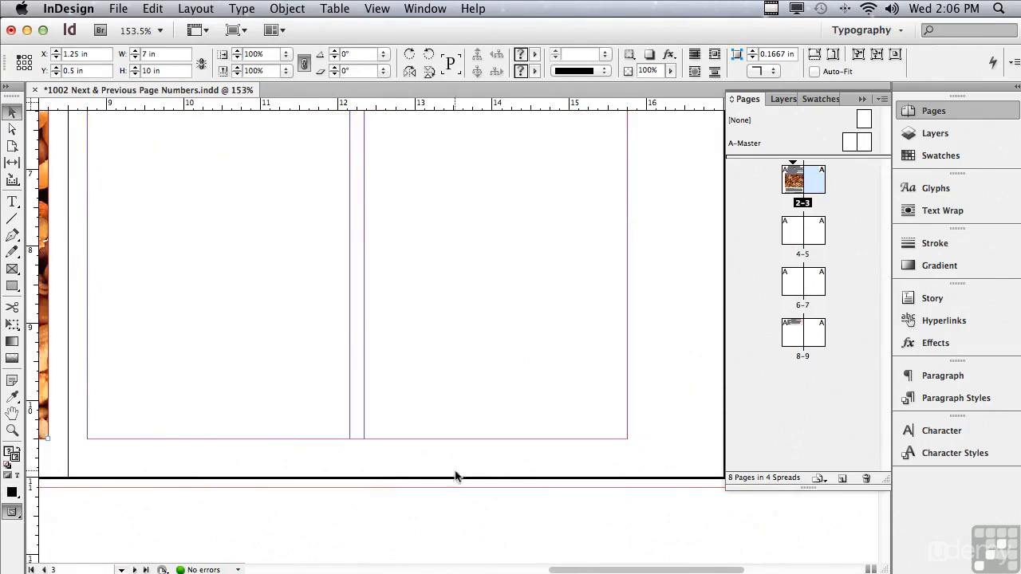
left_click_drag(583, 569, 488, 551)
scroll(489, 551, "left", 10)
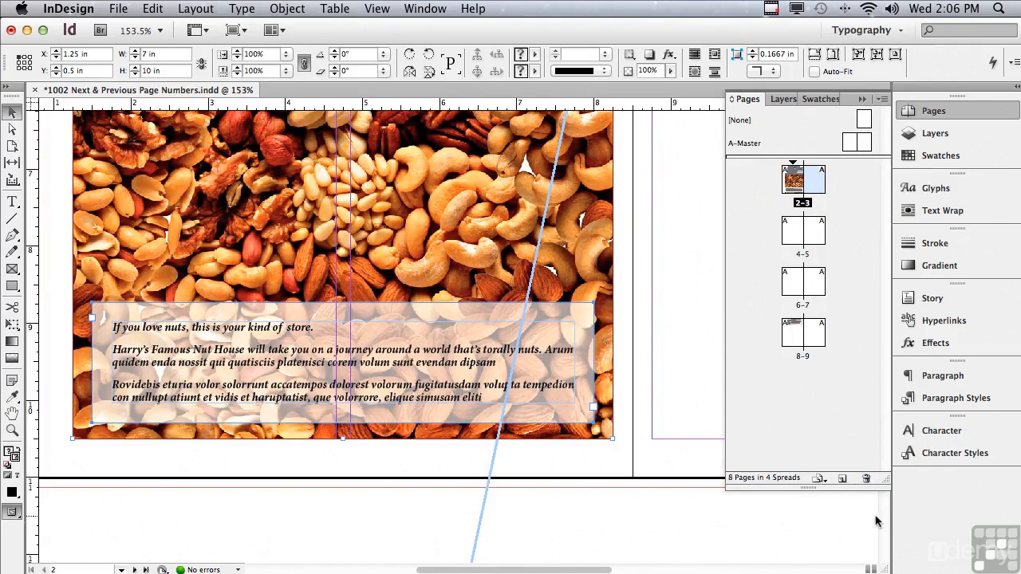
Step: Return to page 8 and check the page number in the 'Nuts, continued from page' line
left_click(861, 99)
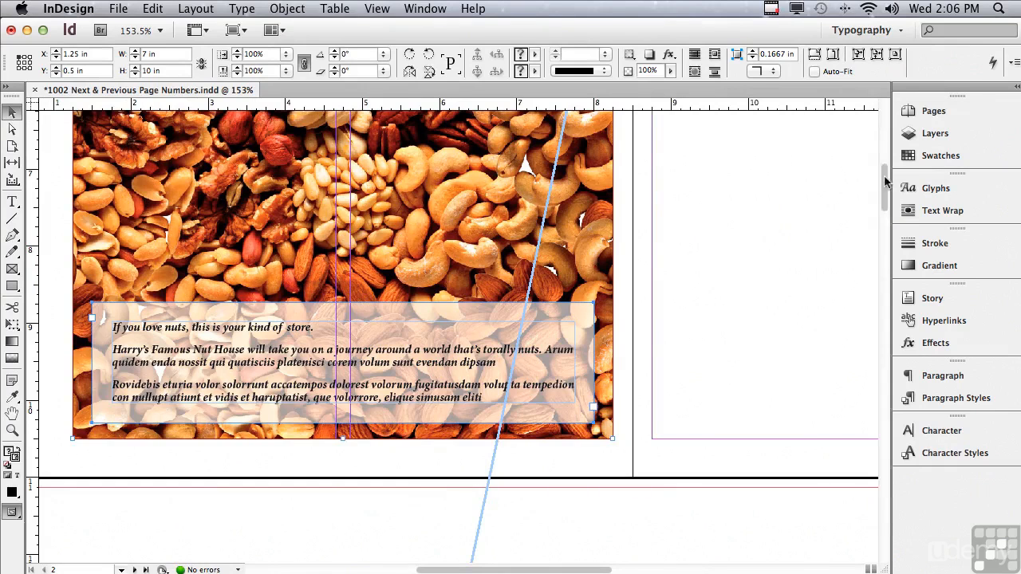
left_click_drag(882, 184, 851, 471)
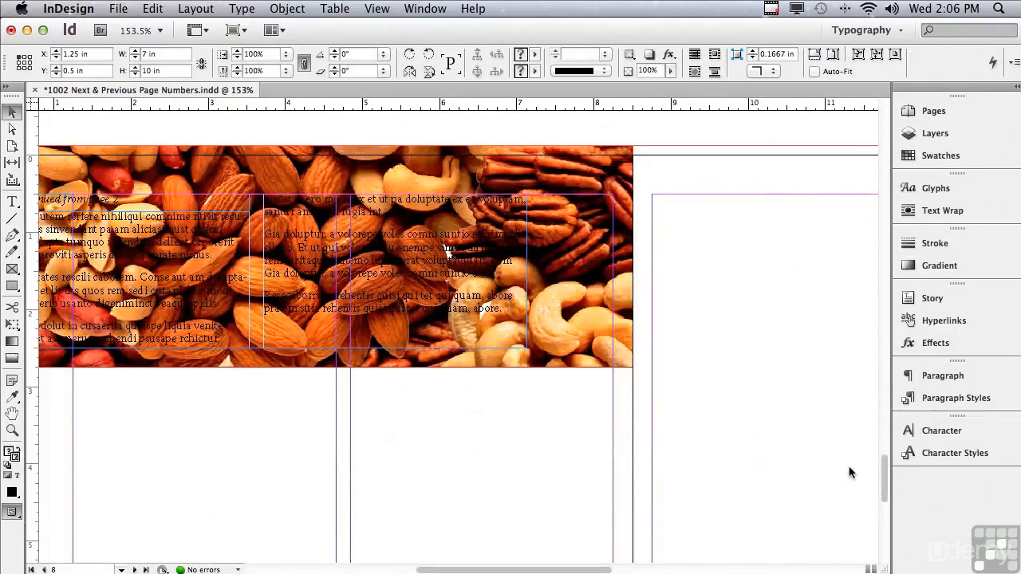
left_click_drag(495, 569, 456, 567)
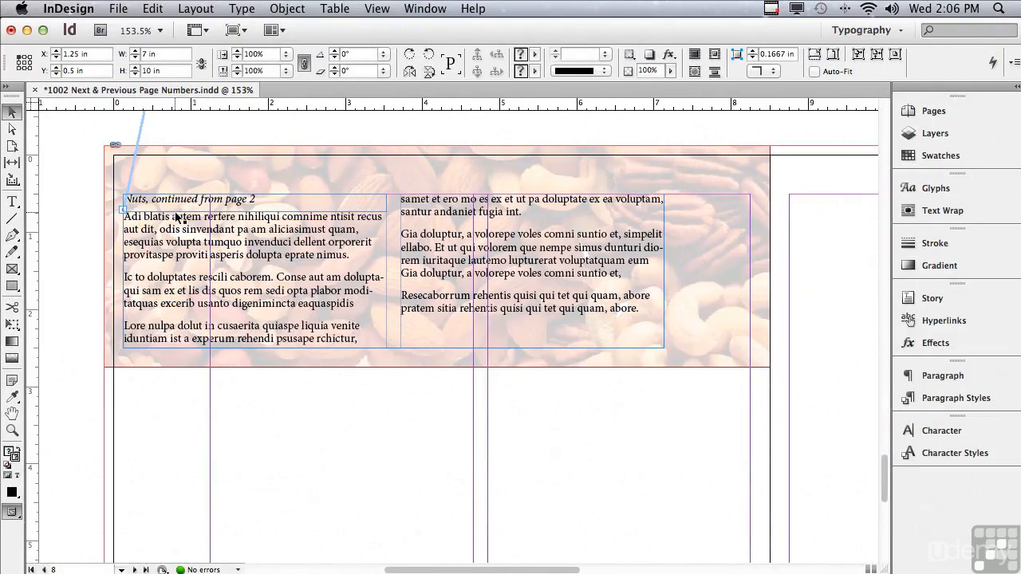